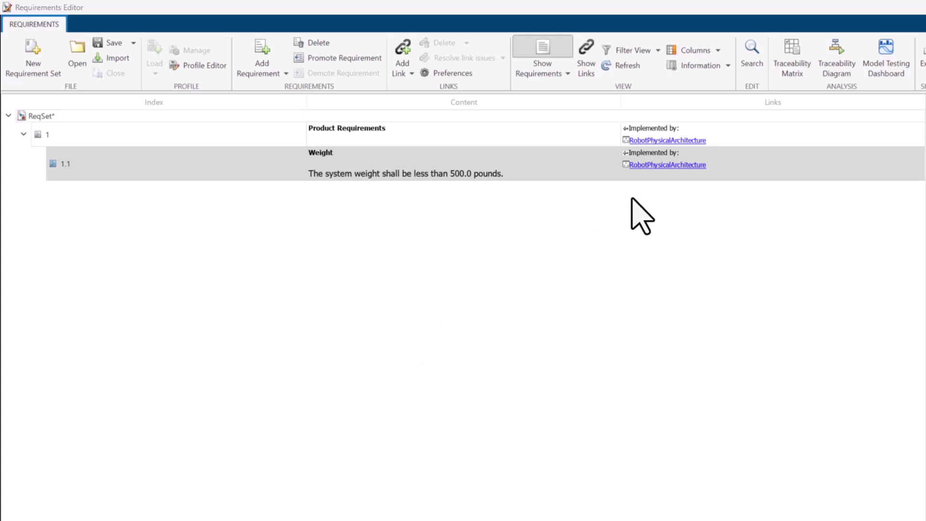
Step: Select Weight requirement 1.1 and open its RobotPhysicalArchitecture implementation link
click(647, 174)
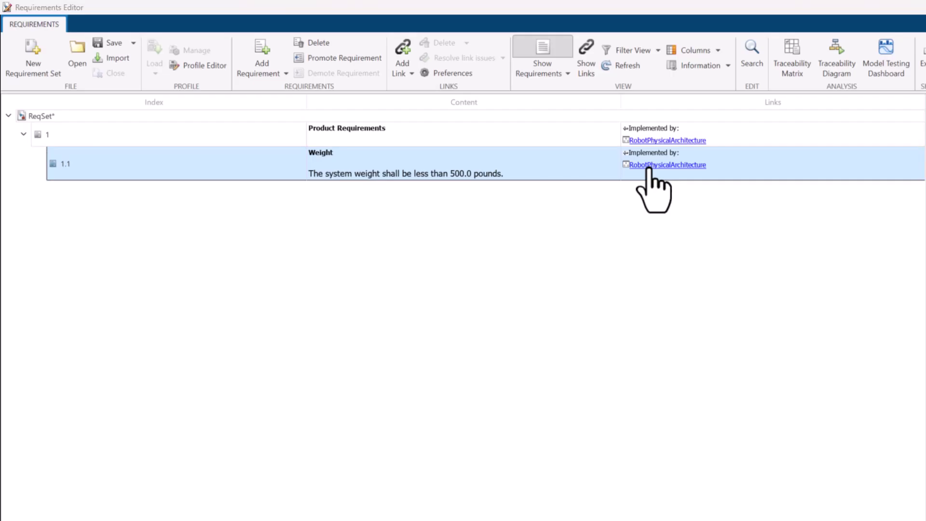
click(648, 165)
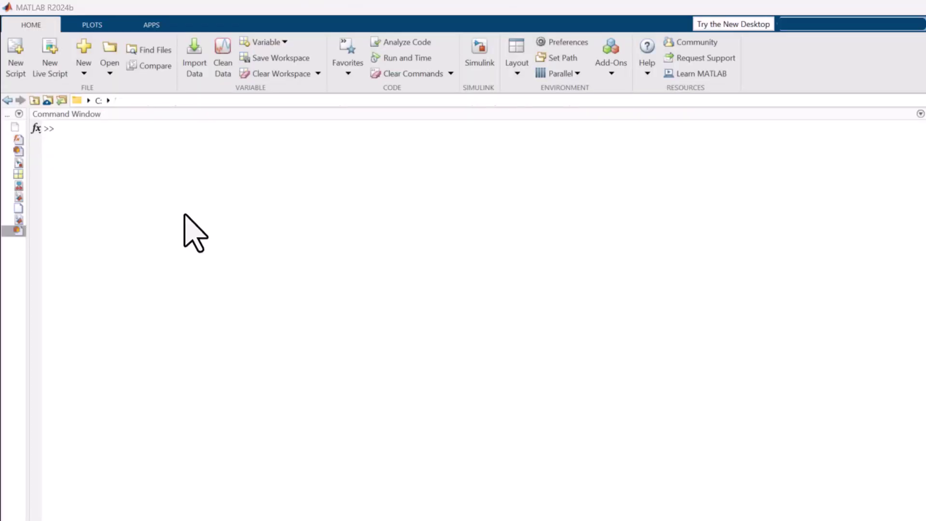
Step: Create a new test class from the template and select its 'untitled' class name
click(83, 73)
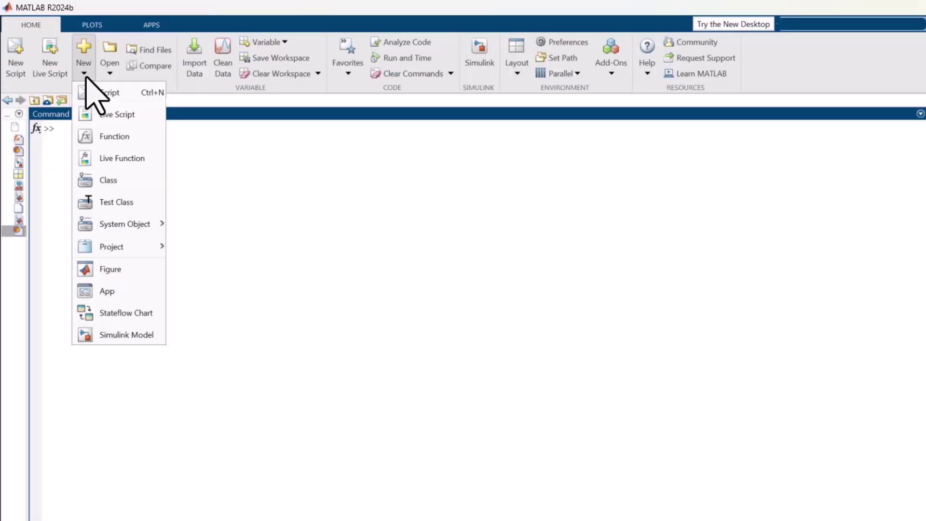
click(116, 201)
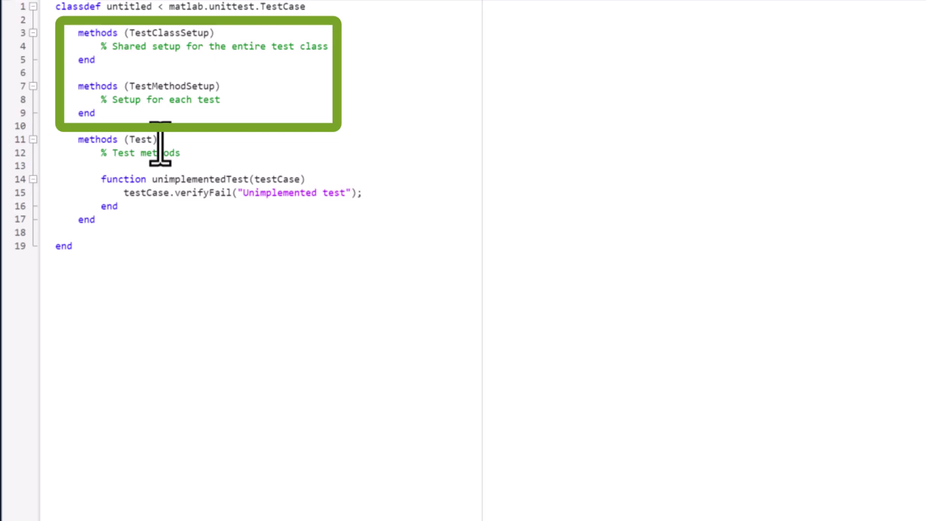
double_click(130, 6)
text(weight)
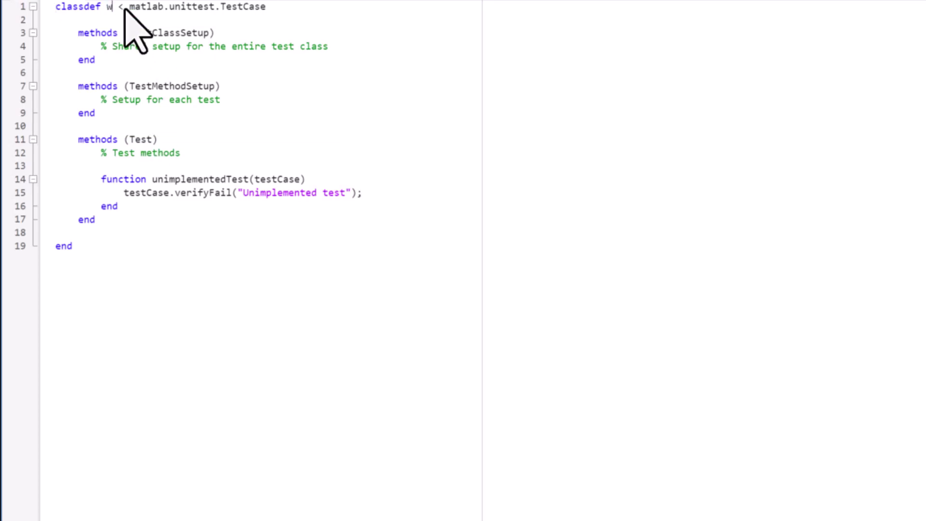
text(Test)
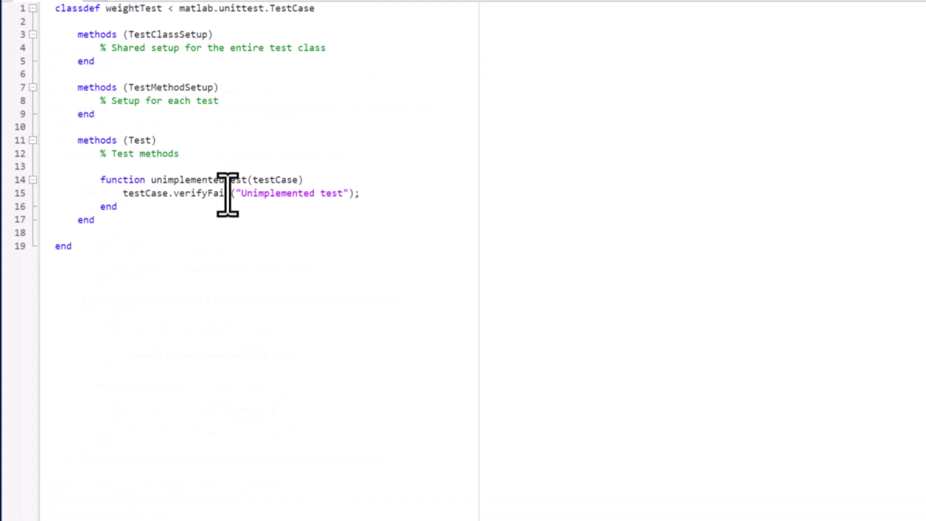
Step: Select the placeholder unimplementedTest method name to rename it verifyWeight
double_click(188, 179)
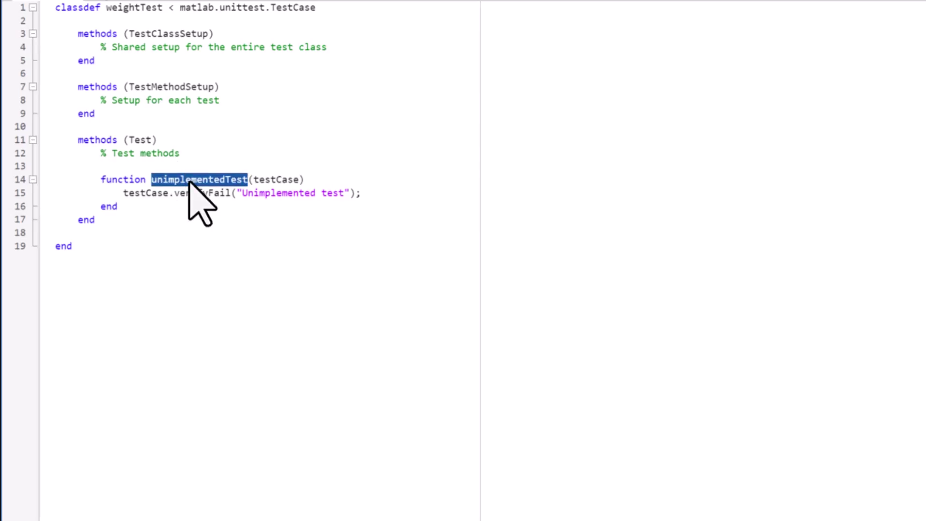
text(verify)
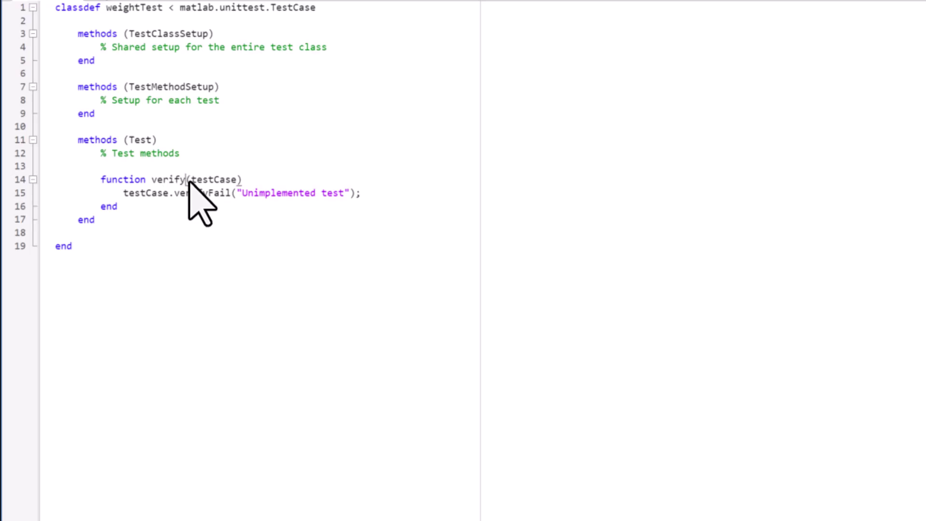
text(Weight)
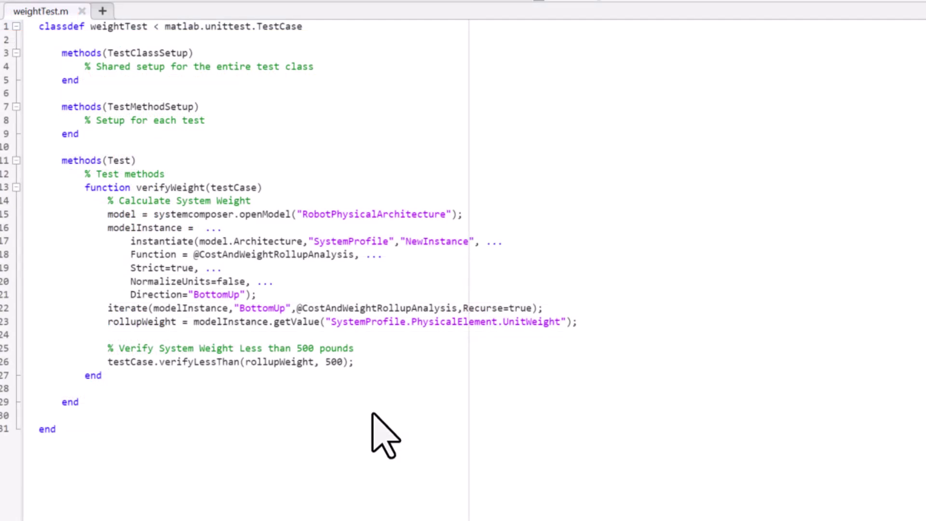
Step: Link the verifyWeight method to Weight as Verified by, then check Weight's verification status
double_click(178, 188)
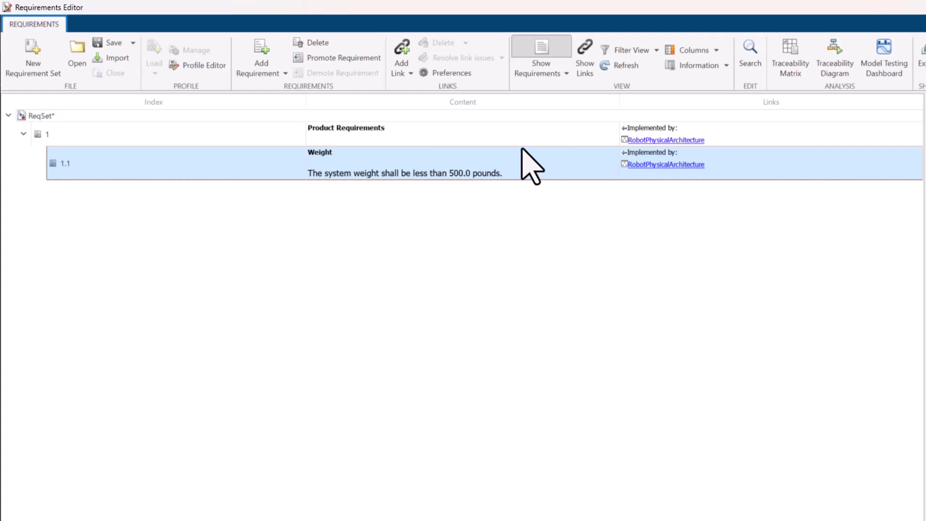
click(410, 73)
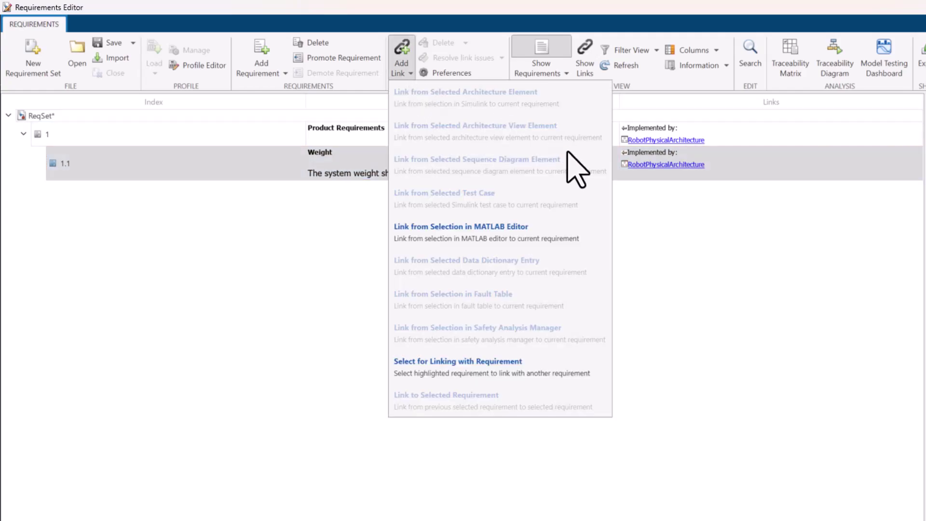
click(603, 239)
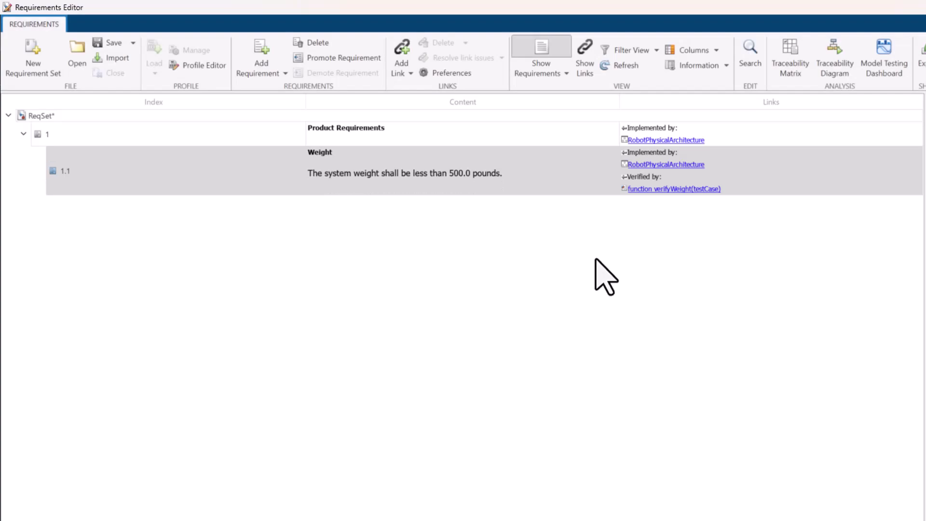
click(646, 189)
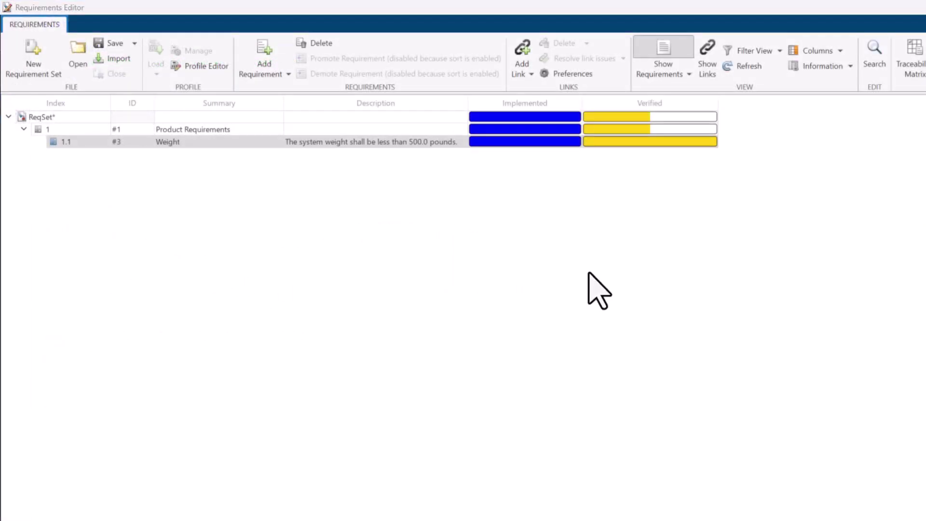
right_click(636, 143)
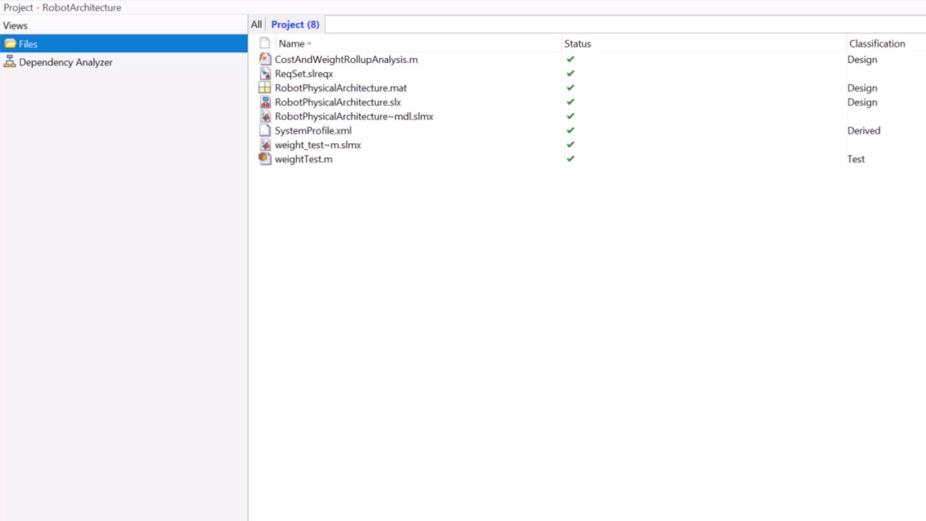
Step: Select weightTest.m in the RobotArchitecture project's Files view
click(362, 160)
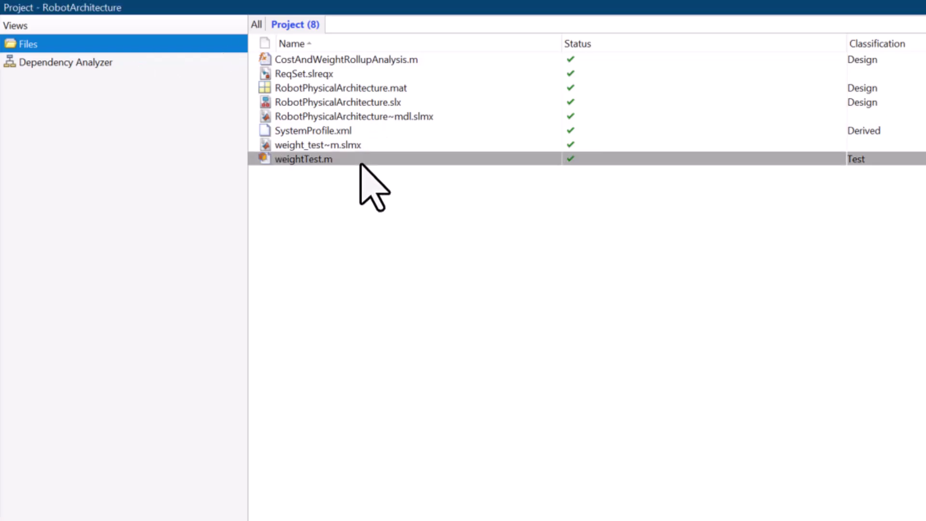